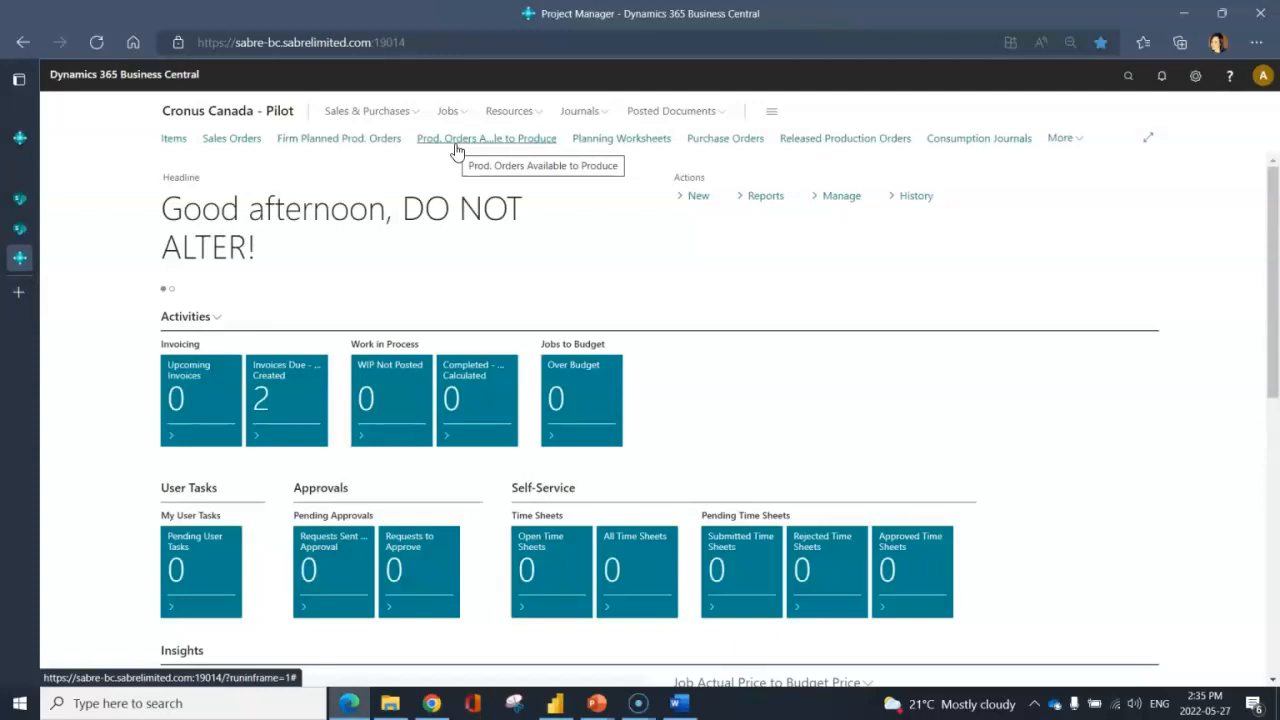
Search for "available to" and open the Prod. Orders Available to Produce page.
{"action": "left_click", "coordinate": [1127, 76]}
{"action": "type", "text": "available to"}
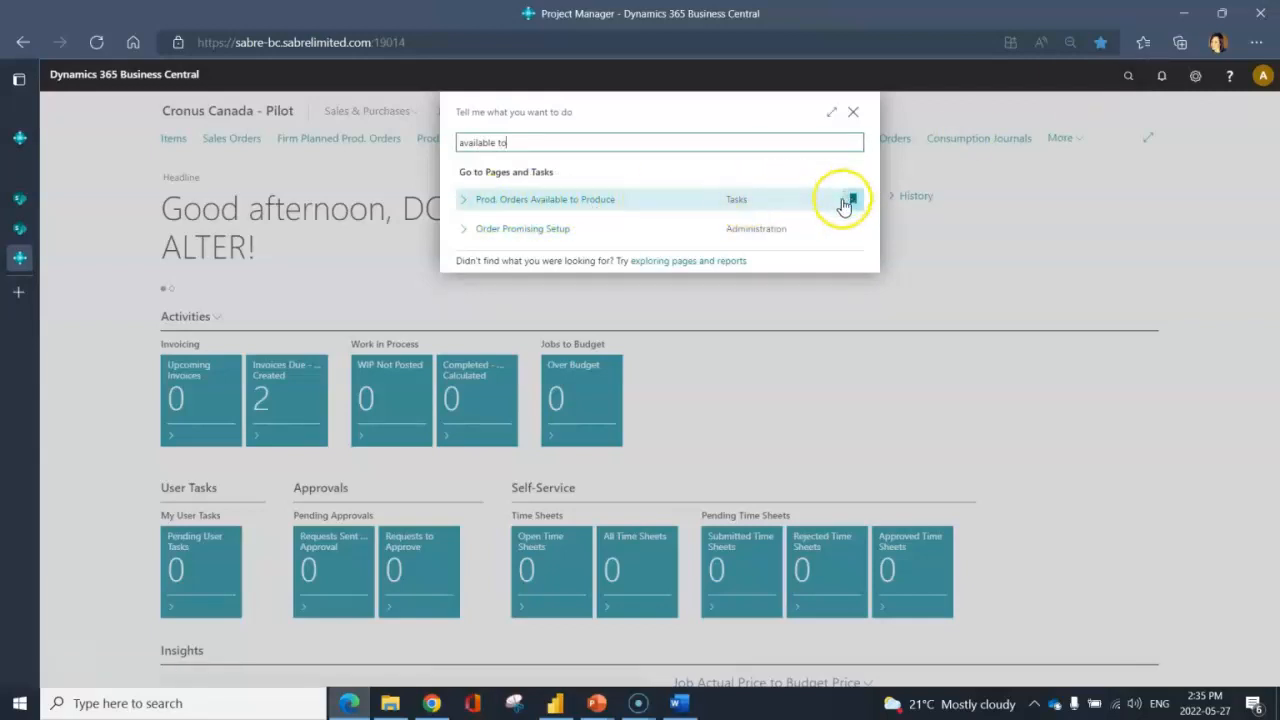
{"action": "left_click", "coordinate": [596, 200]}
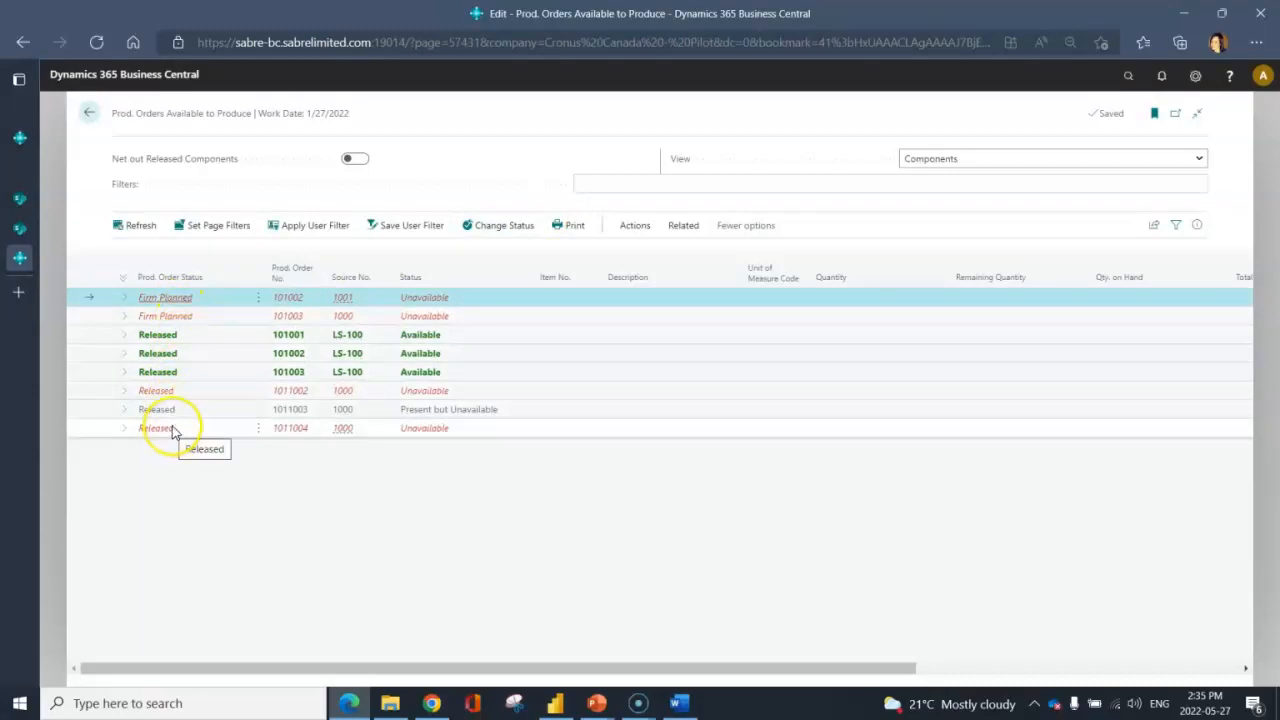
Look over the page filters for production order lines, components and routing, cancel without setting any, and refresh the list.
{"action": "left_click", "coordinate": [203, 228]}
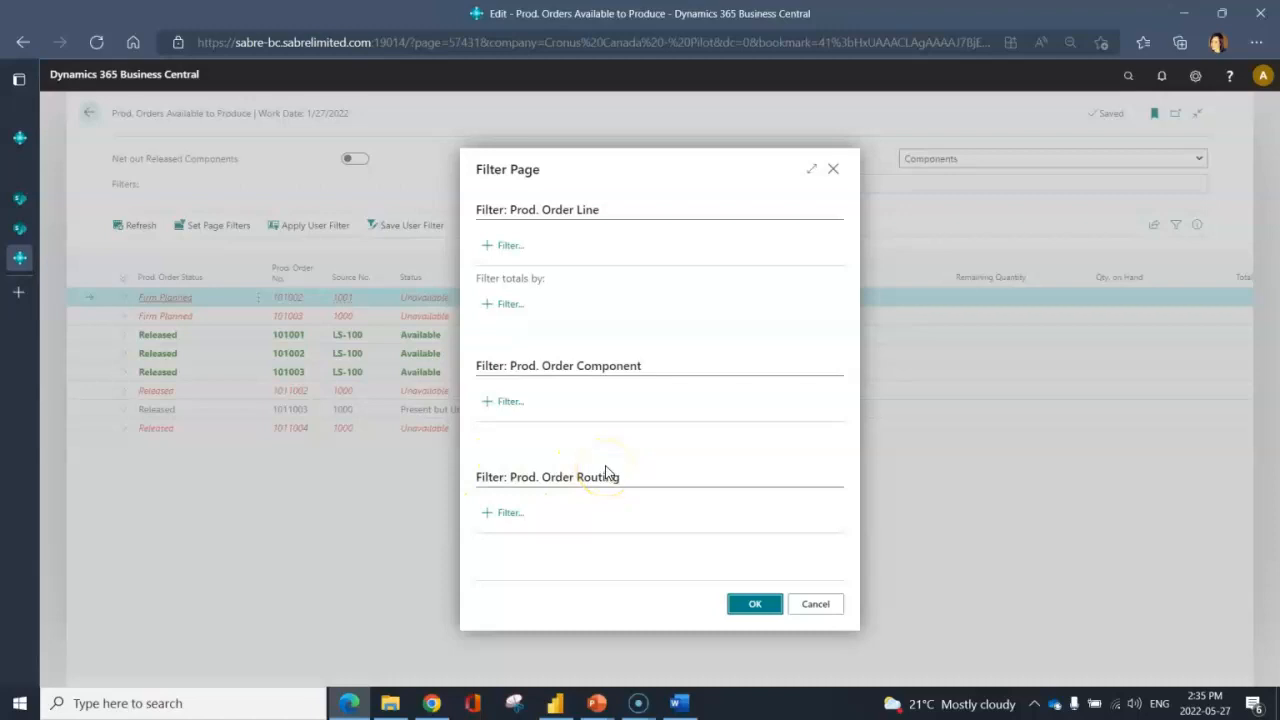
{"action": "left_click", "coordinate": [815, 607]}
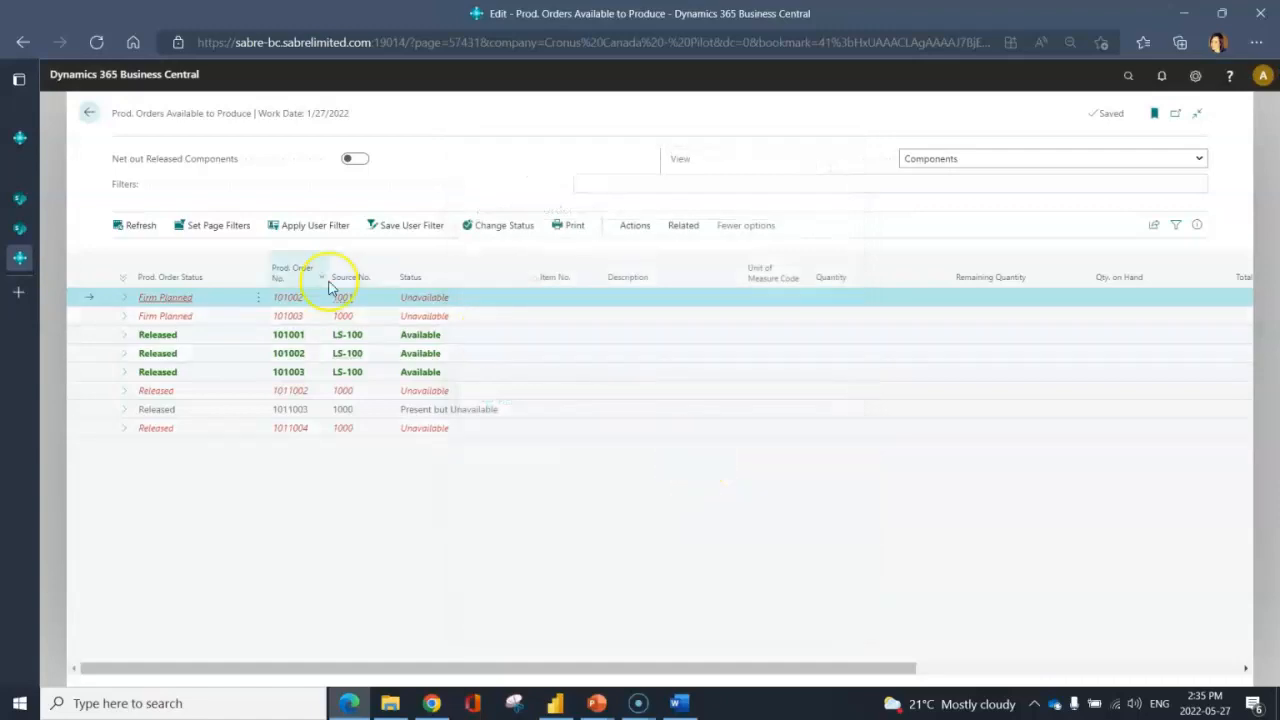
{"action": "left_click", "coordinate": [128, 230]}
Expand the first firm planned order and examine quantity on hand, demand and net availability for Front Wheel, Back Wheel and Mudguard front.
{"action": "left_click", "coordinate": [124, 301]}
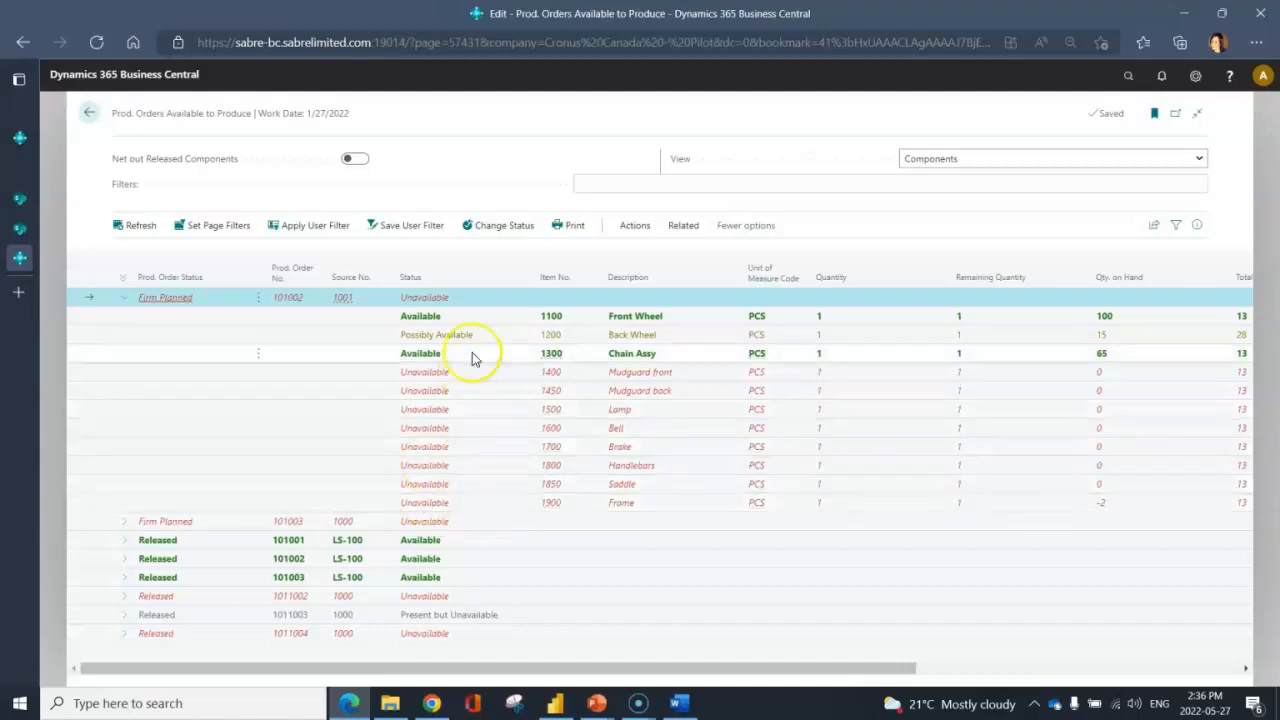
{"action": "left_click", "coordinate": [480, 318]}
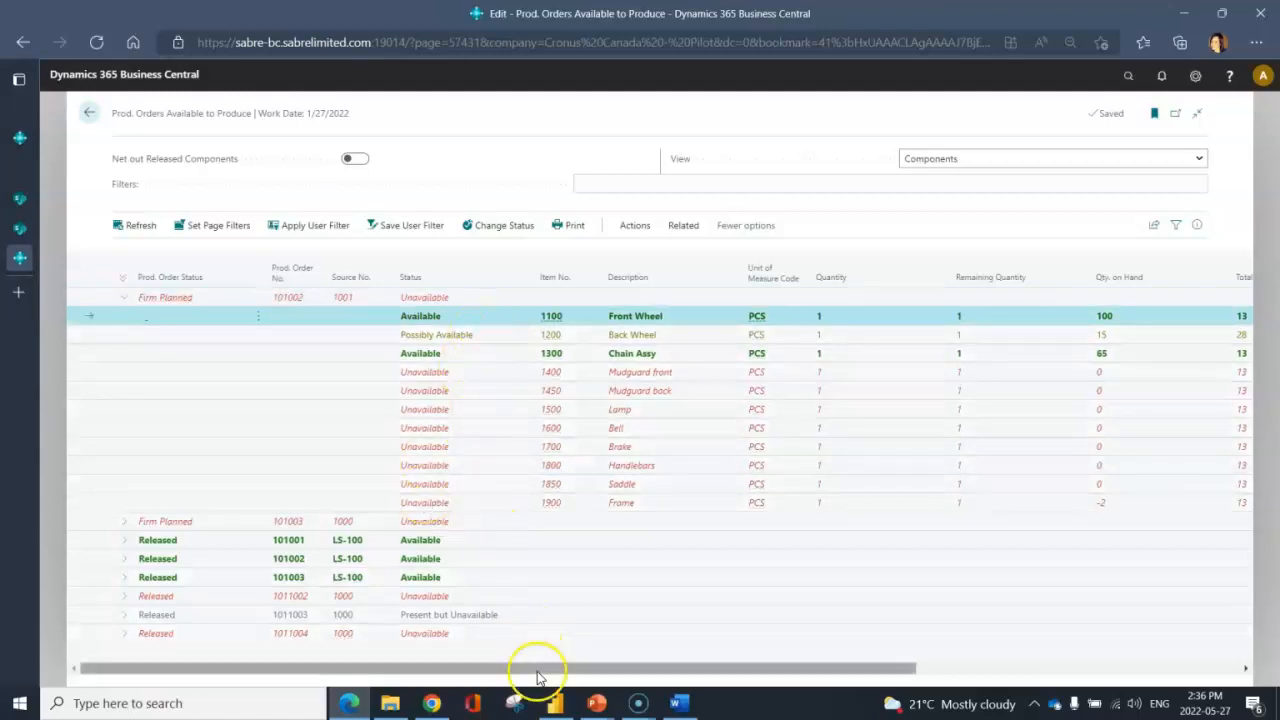
{"action": "left_click_drag", "start_coordinate": [543, 668], "coordinate": [780, 663]}
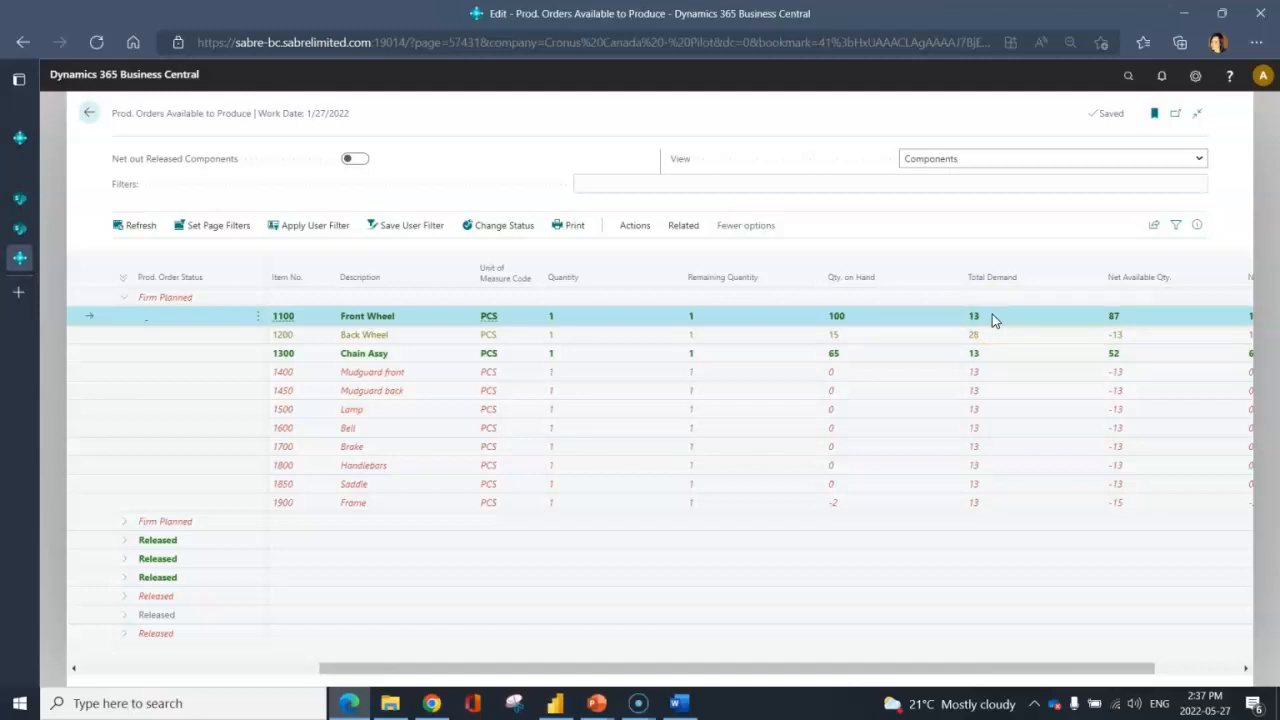
{"action": "left_click", "coordinate": [1145, 316]}
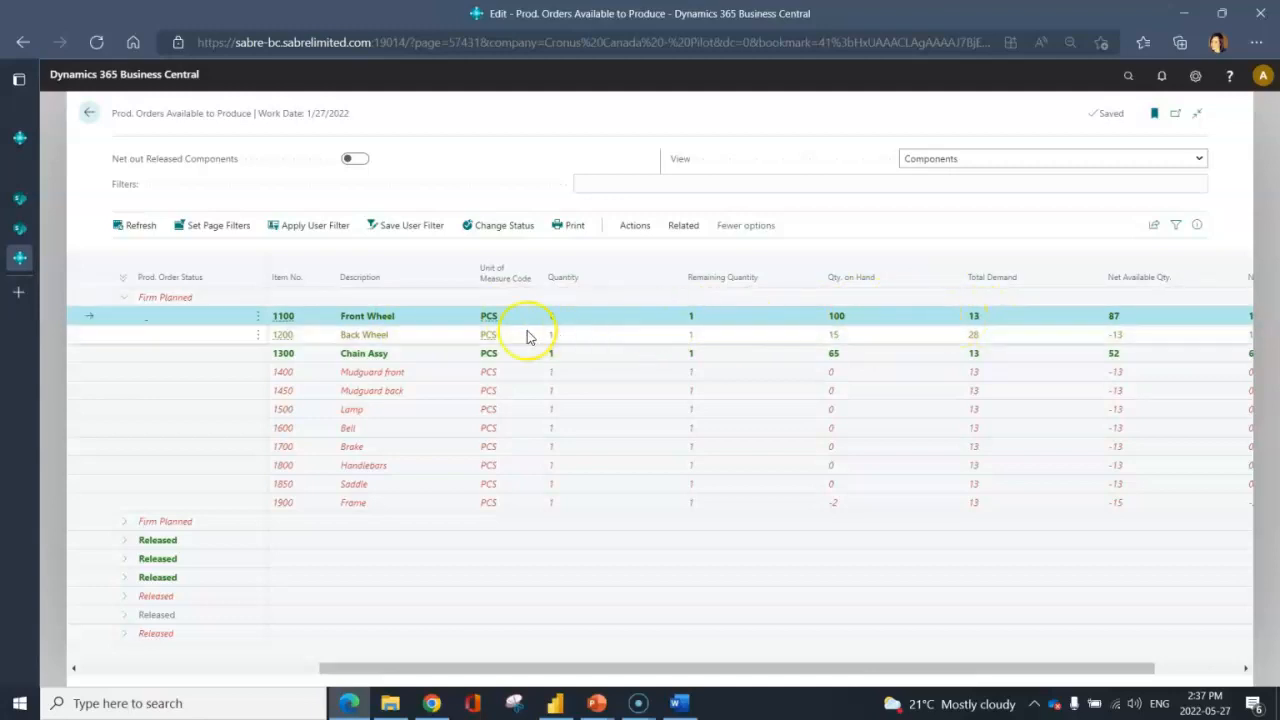
{"action": "left_click", "coordinate": [467, 340]}
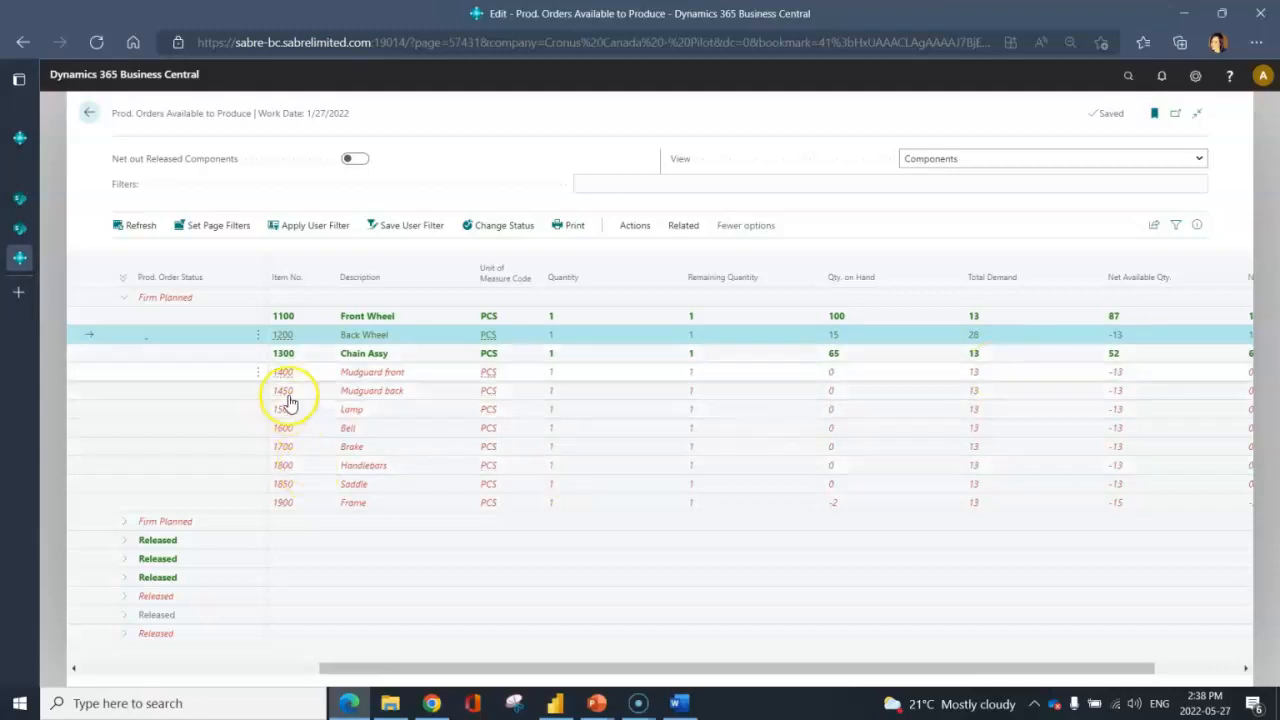
{"action": "left_click", "coordinate": [418, 373]}
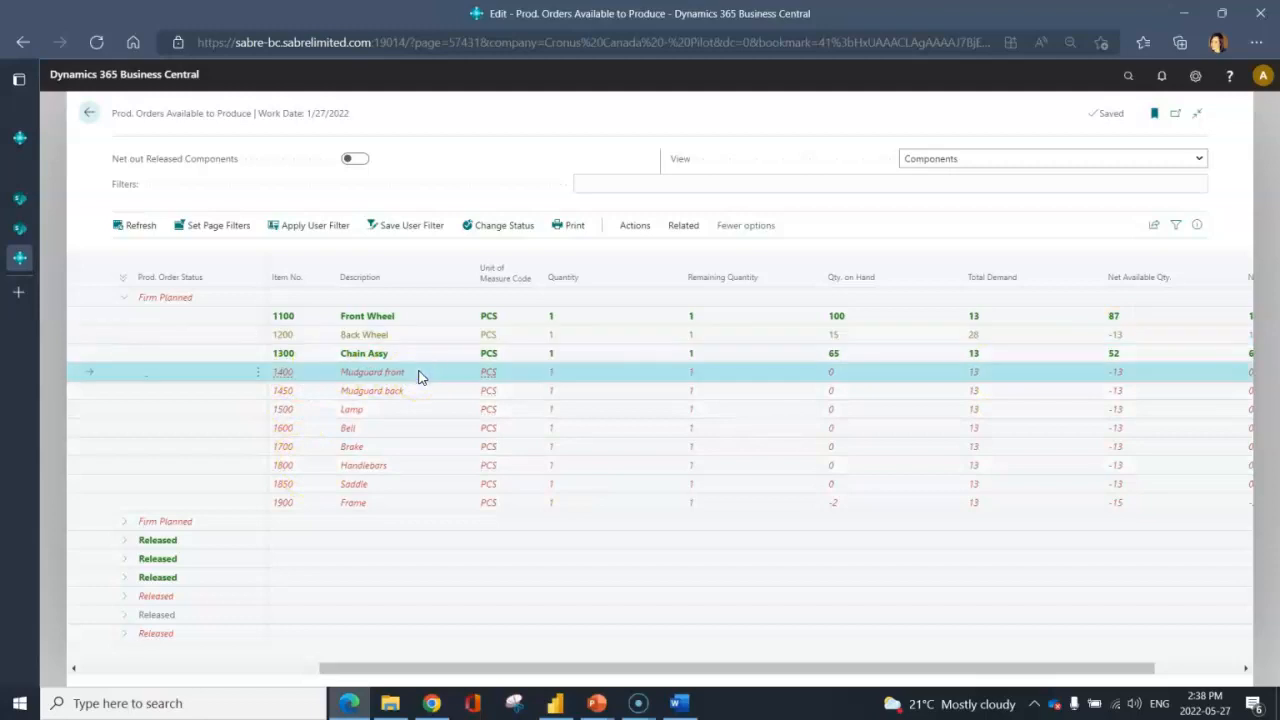
{"action": "left_click", "coordinate": [685, 372]}
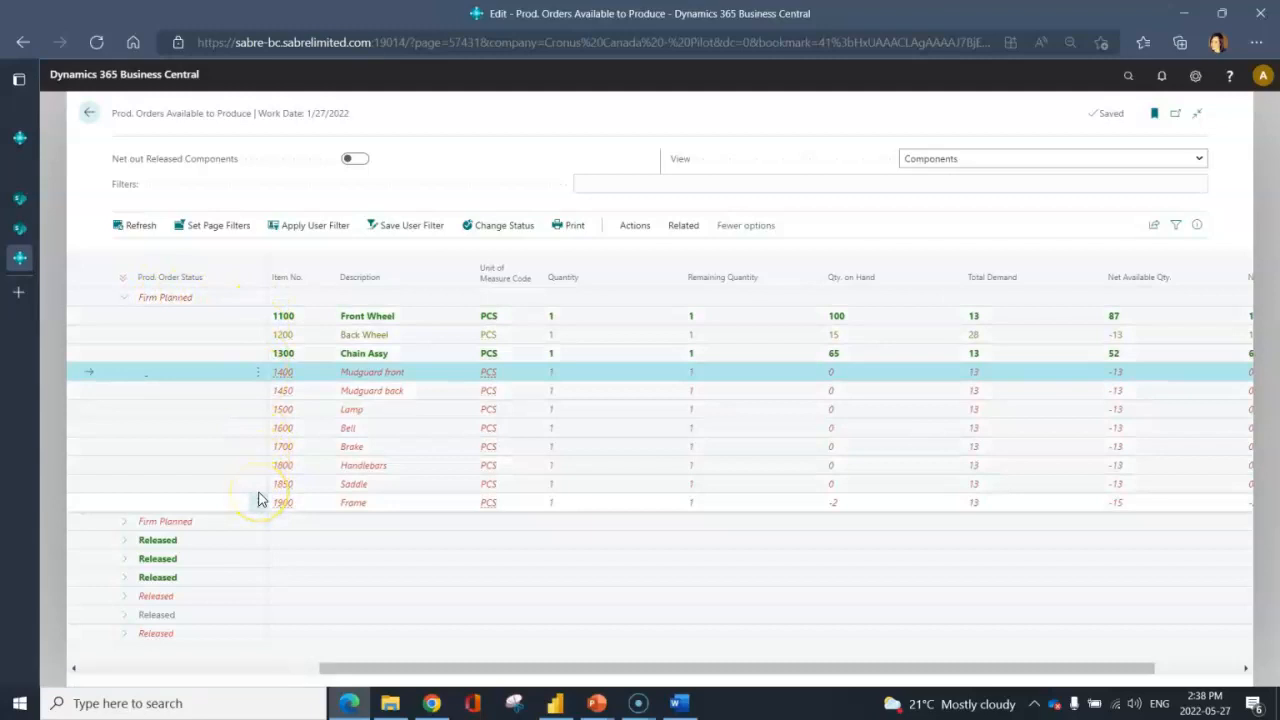
Expand the first released order and compare its component availability with the firm planned order's components.
{"action": "left_click", "coordinate": [127, 545]}
{"action": "scroll", "coordinate": [420, 443], "scroll_direction": "down", "scroll_amount": 1}
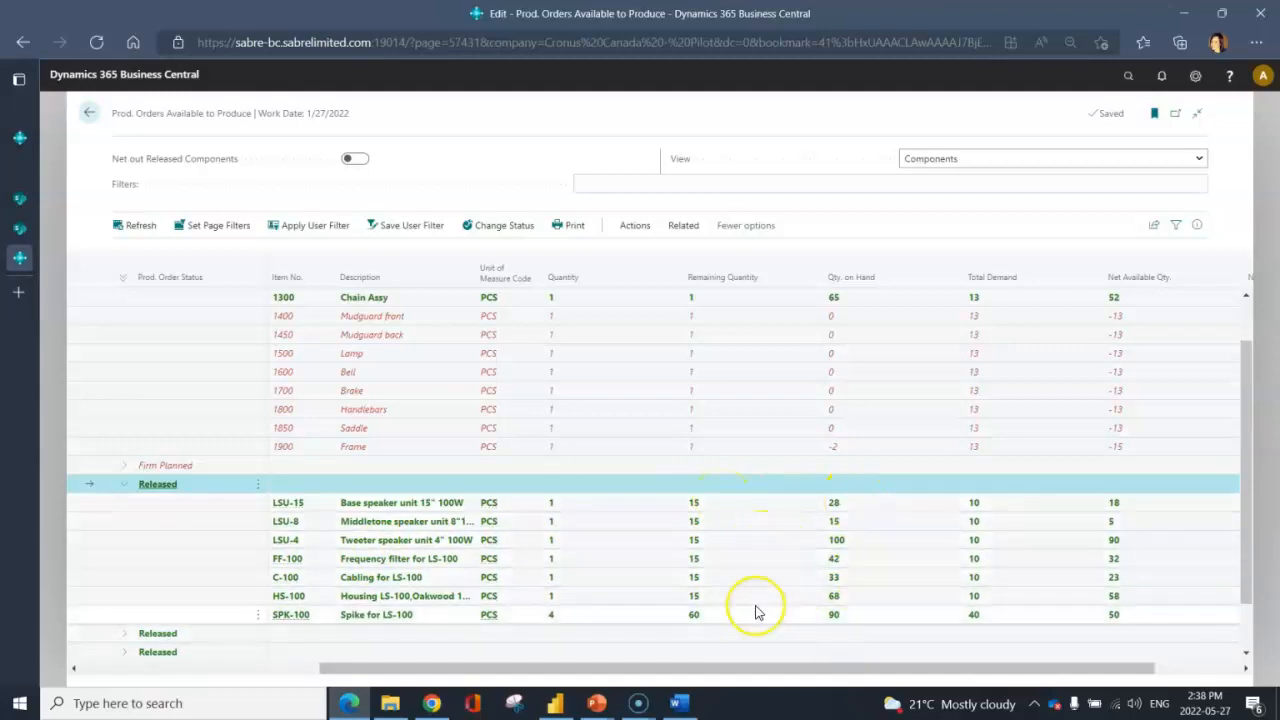
{"action": "scroll", "coordinate": [418, 520], "scroll_direction": "up", "scroll_amount": 1}
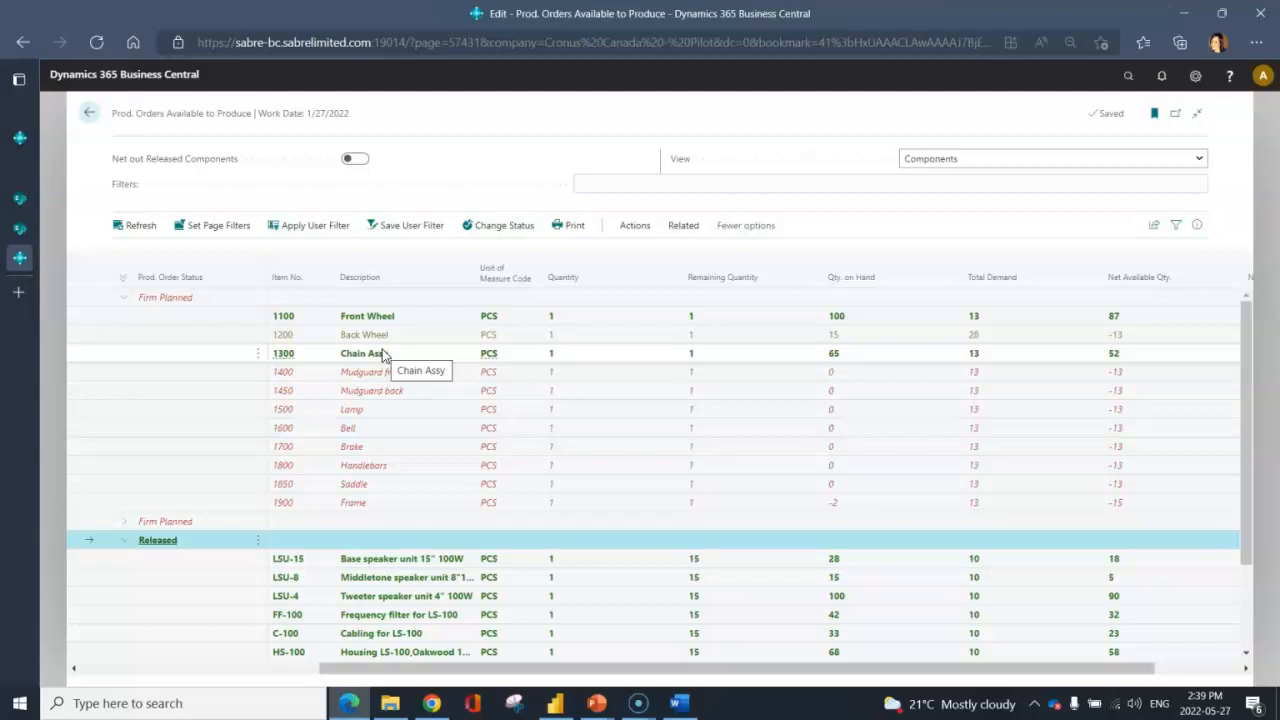
{"action": "scroll", "coordinate": [383, 355], "scroll_direction": "down", "scroll_amount": 1}
{"action": "left_click", "coordinate": [183, 487]}
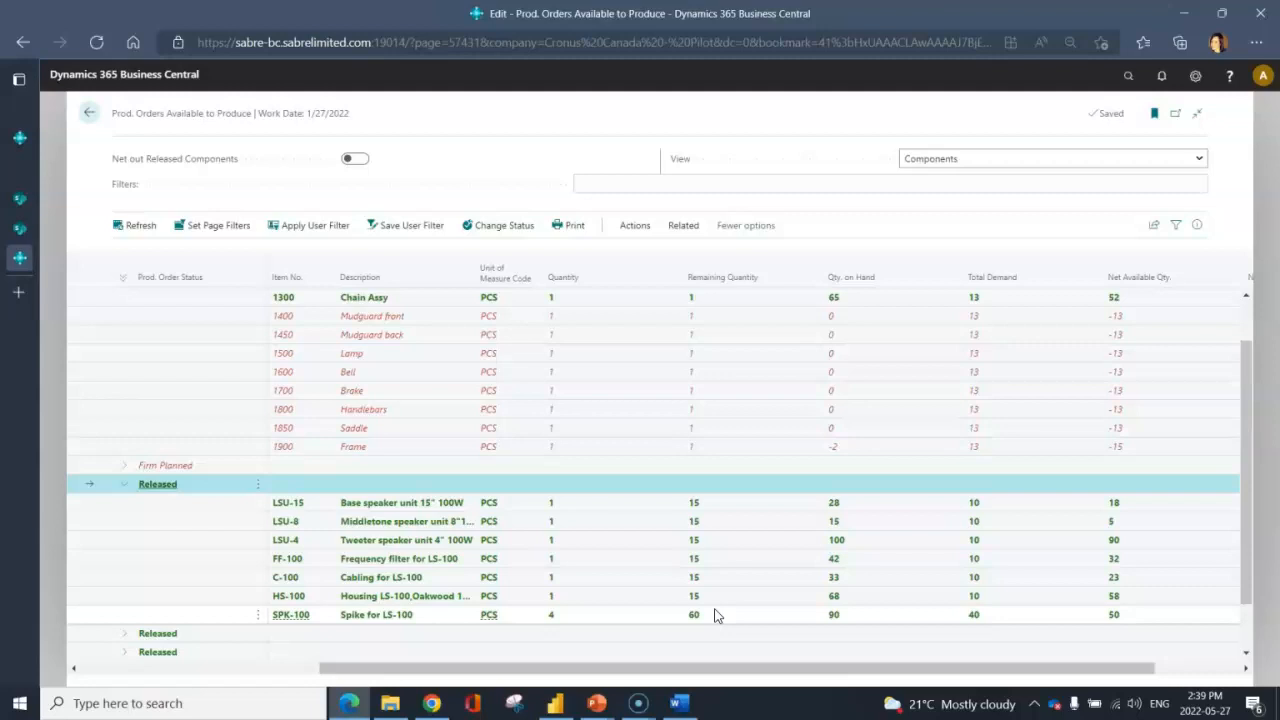
{"action": "scroll", "coordinate": [330, 440], "scroll_direction": "up", "scroll_amount": 1}
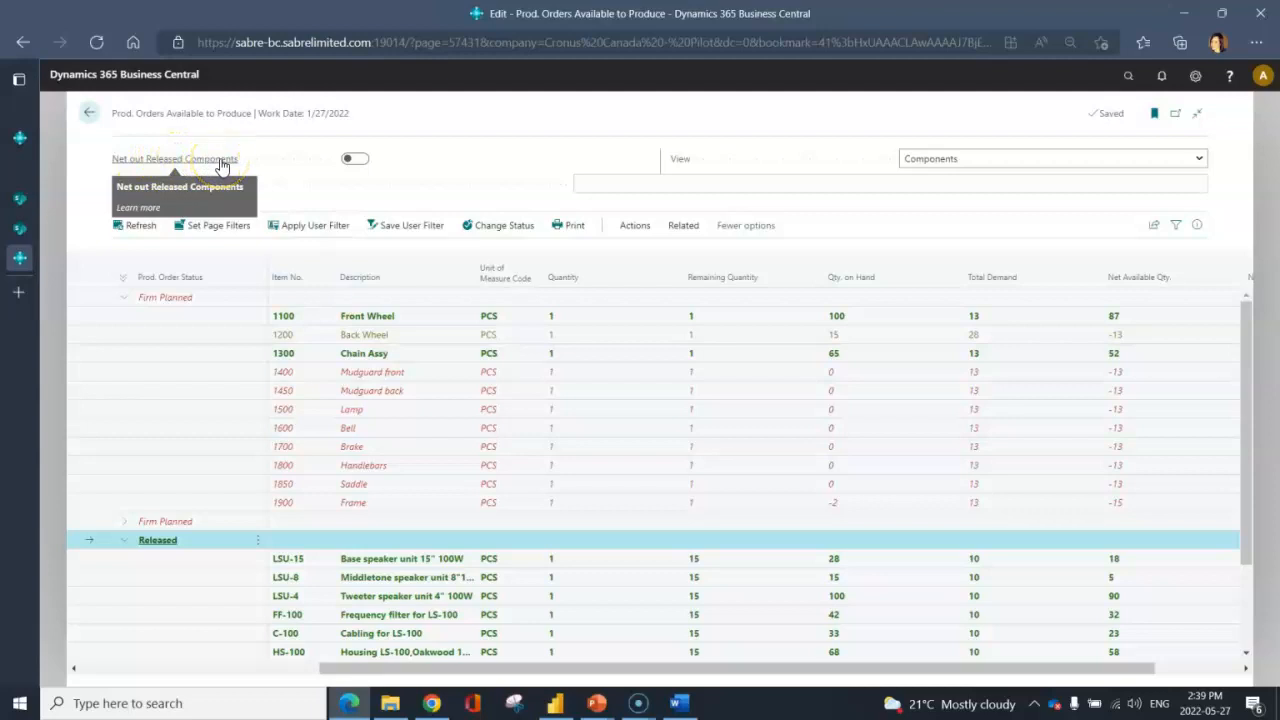
Enable Net out Released Components, refresh the list, and expand the first firm planned order to check its Back Wheel line.
{"action": "left_click", "coordinate": [355, 159]}
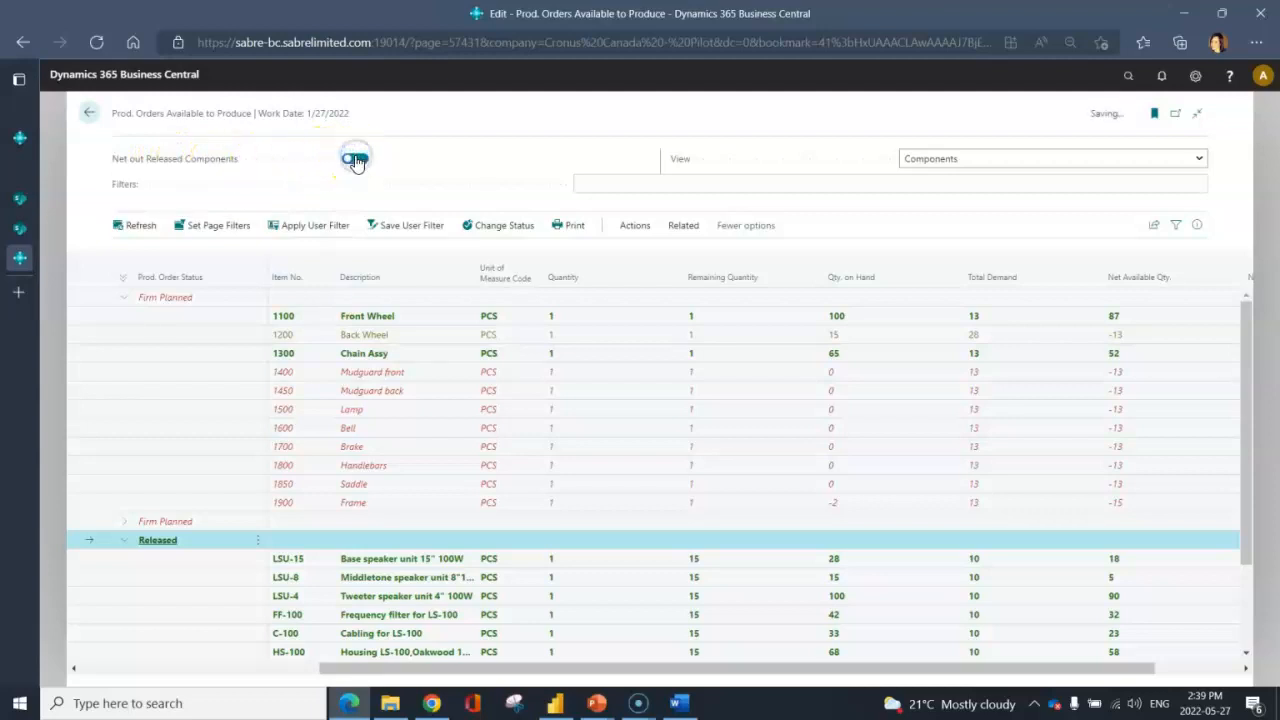
{"action": "left_click", "coordinate": [132, 221]}
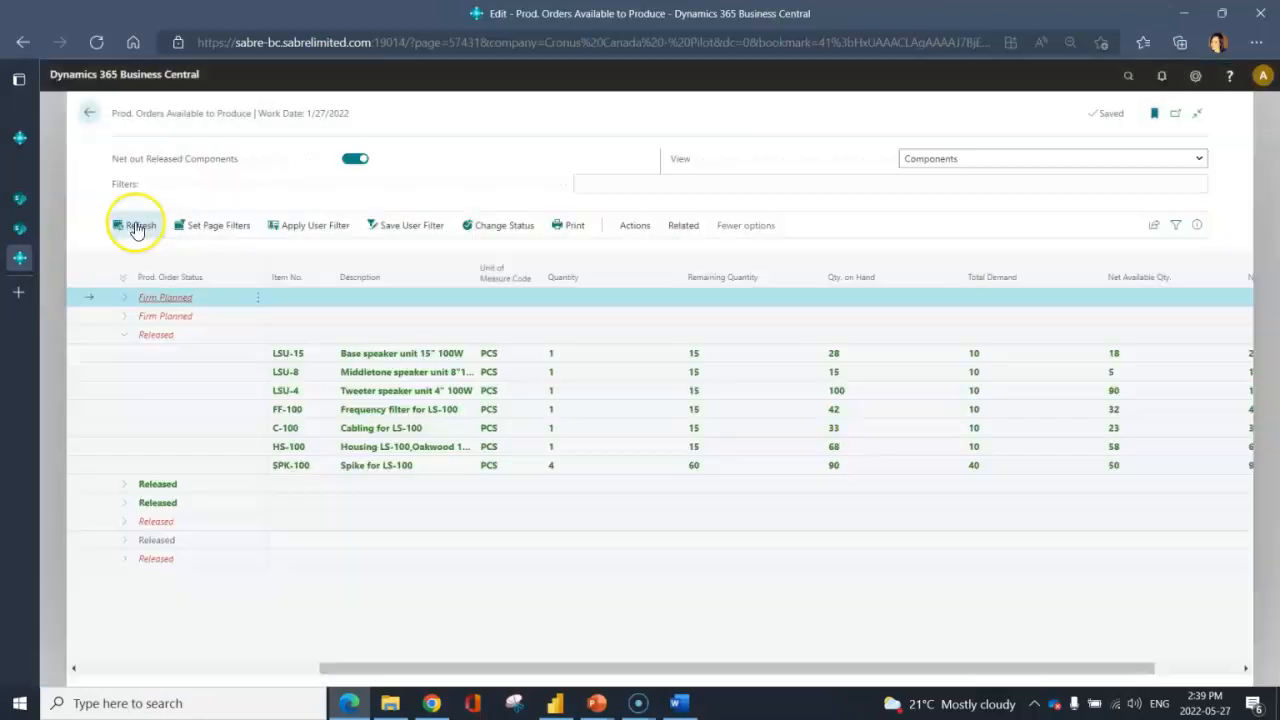
{"action": "left_click", "coordinate": [128, 302]}
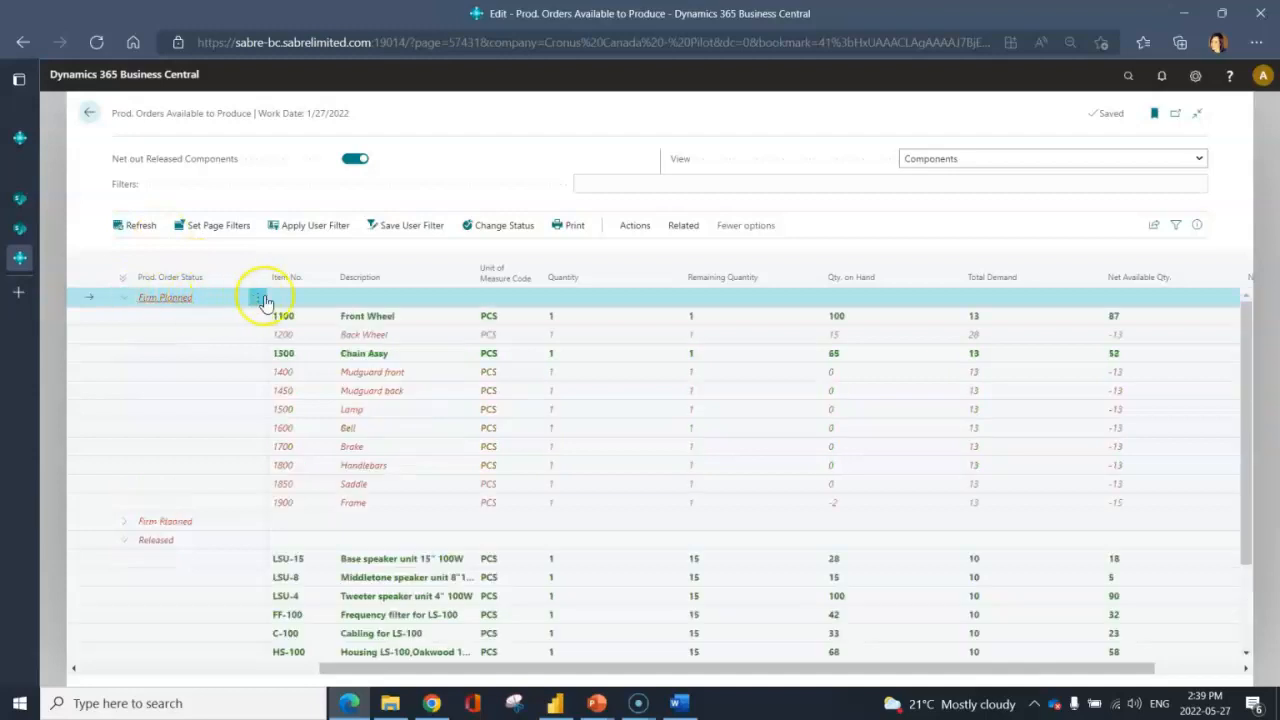
{"action": "left_click", "coordinate": [398, 334]}
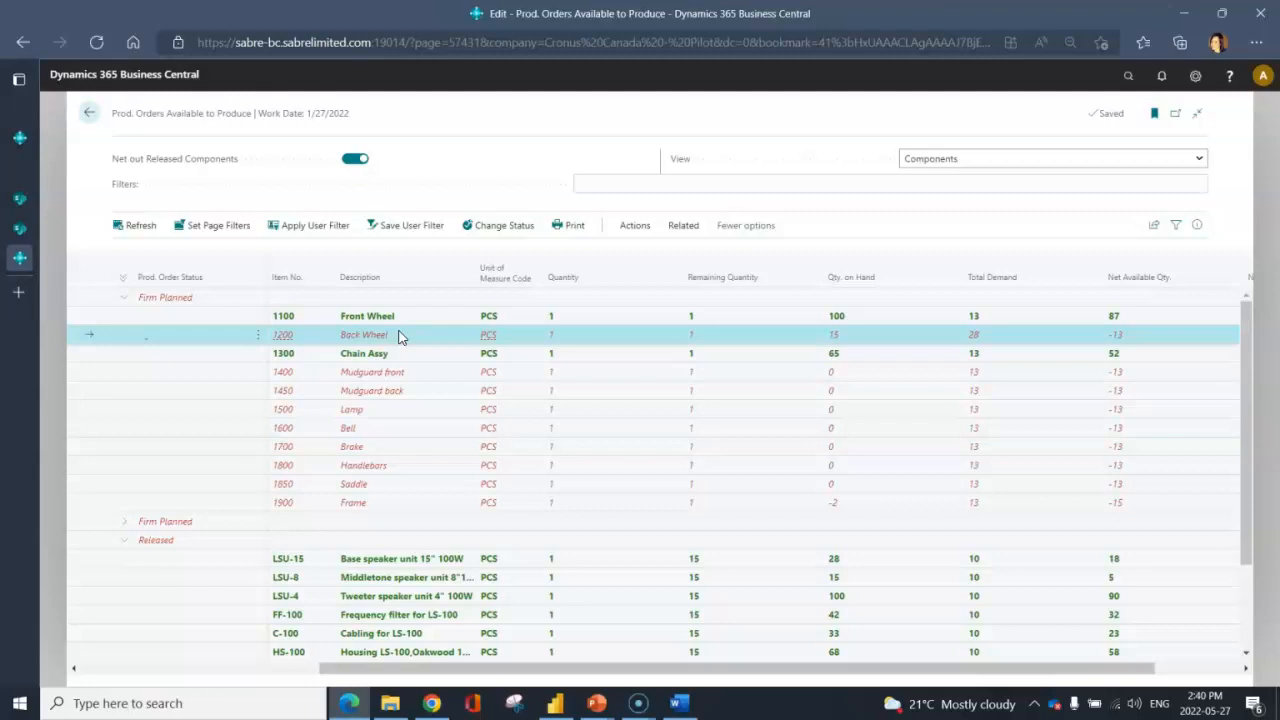
{"action": "left_click", "coordinate": [397, 336]}
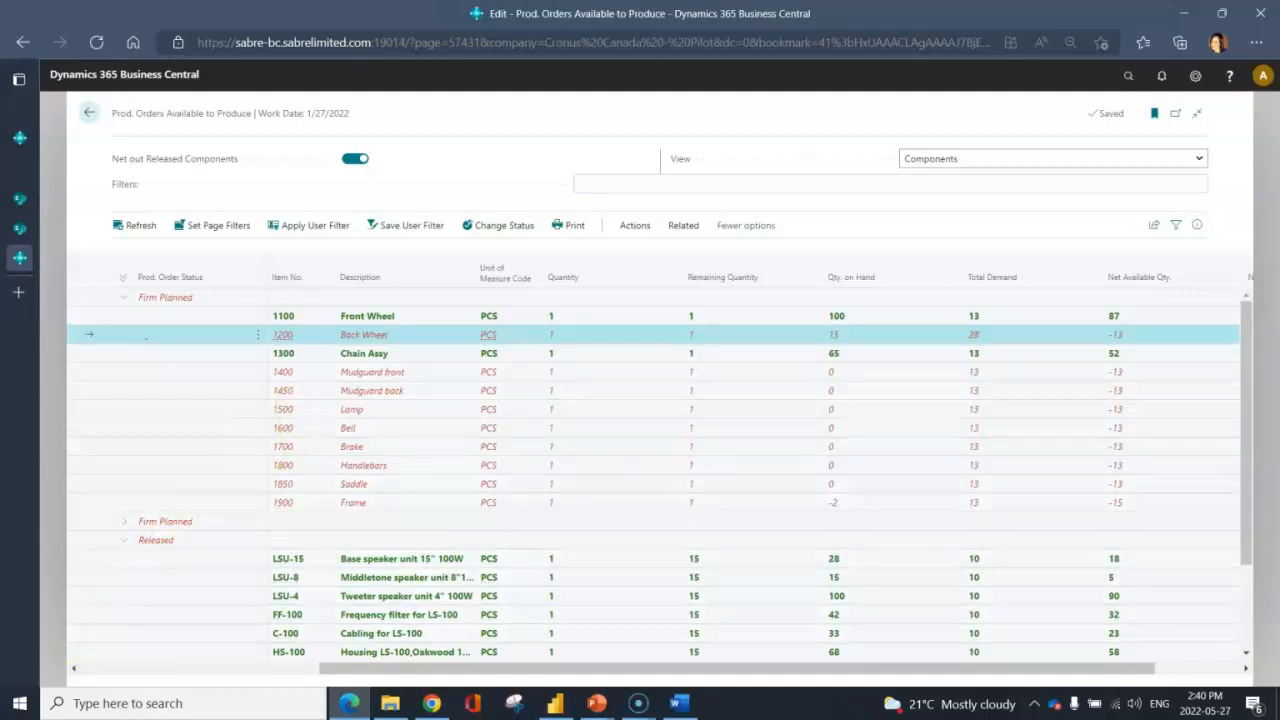
Look at the print options for the Prod. Orders Available to Produce report, then cancel without printing.
{"action": "left_click", "coordinate": [45, 650]}
{"action": "left_click", "coordinate": [566, 225]}
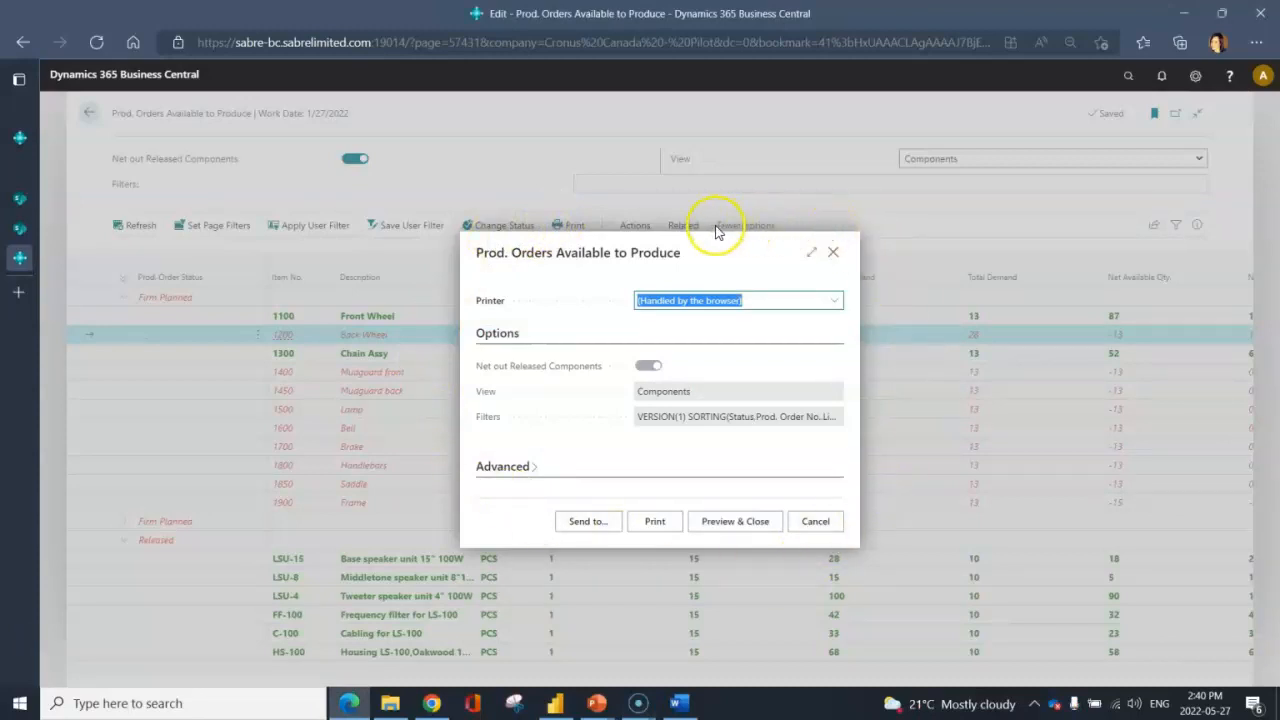
{"action": "left_click", "coordinate": [815, 521]}
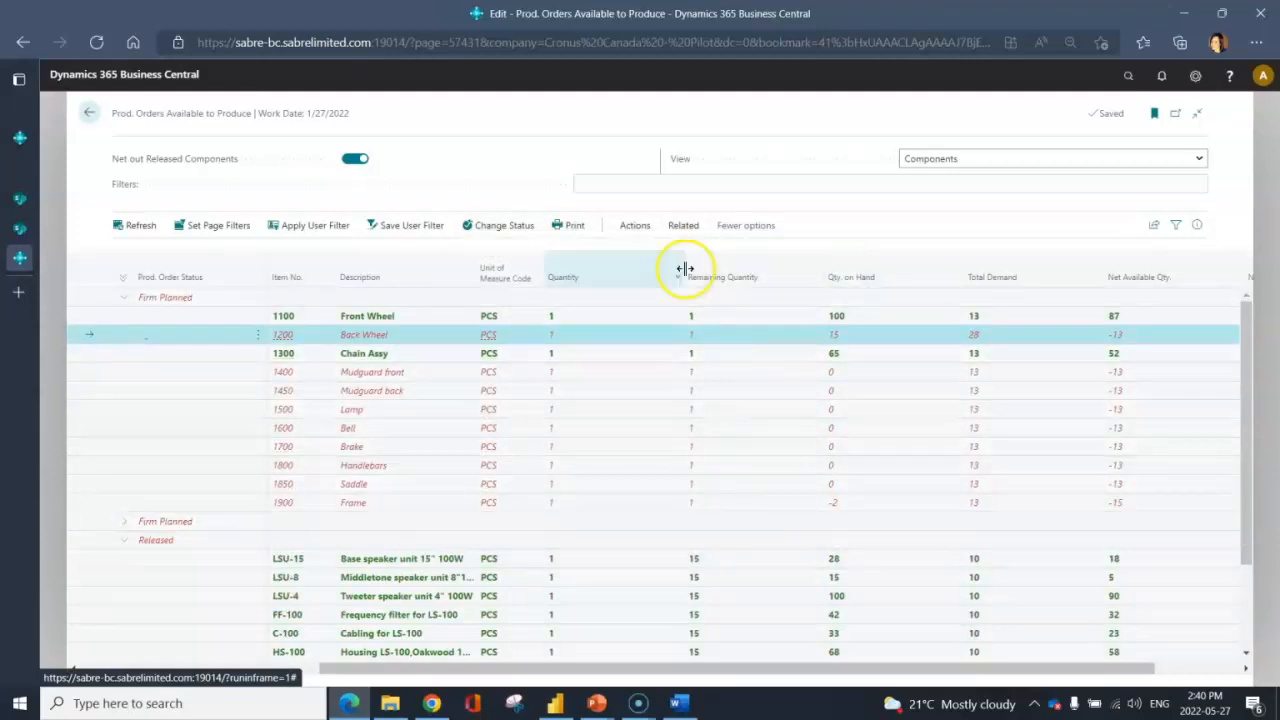
Examine the functions available for the list and the related Production Order option for the selected line.
{"action": "left_click", "coordinate": [635, 225]}
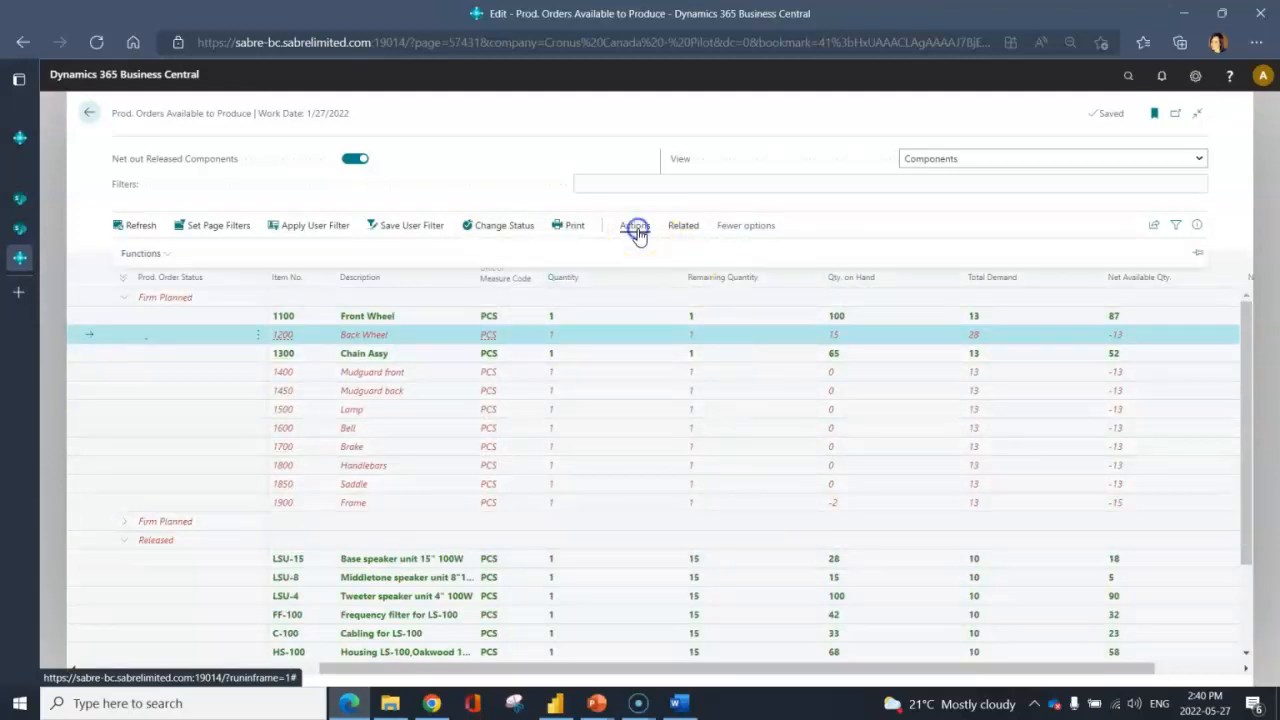
{"action": "left_click", "coordinate": [143, 253]}
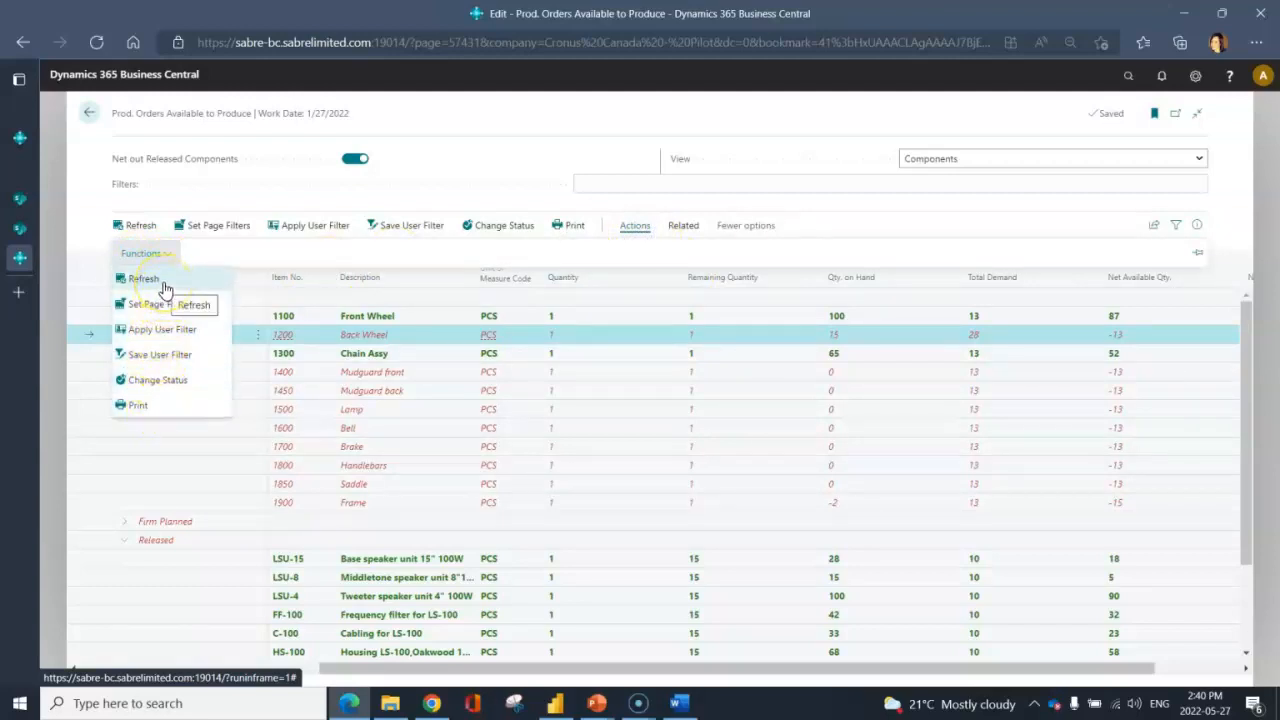
{"action": "left_click", "coordinate": [683, 225]}
{"action": "left_click", "coordinate": [135, 253]}
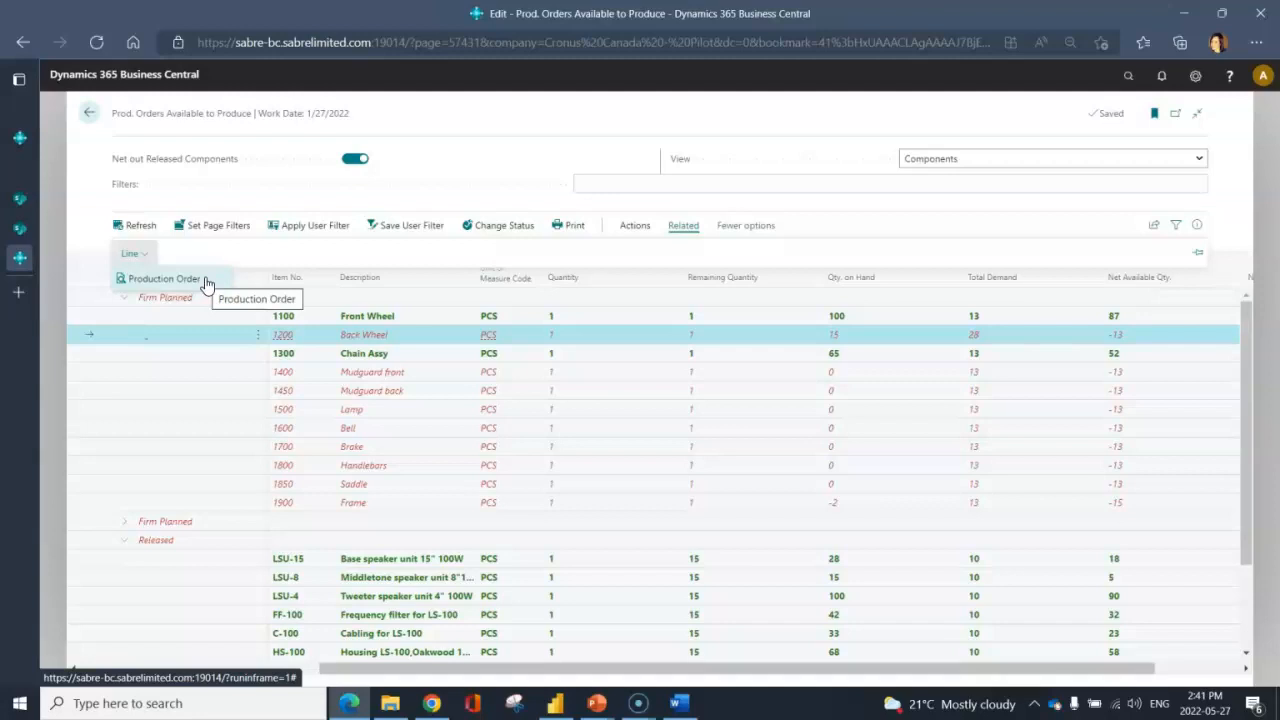
{"action": "left_click", "coordinate": [286, 190]}
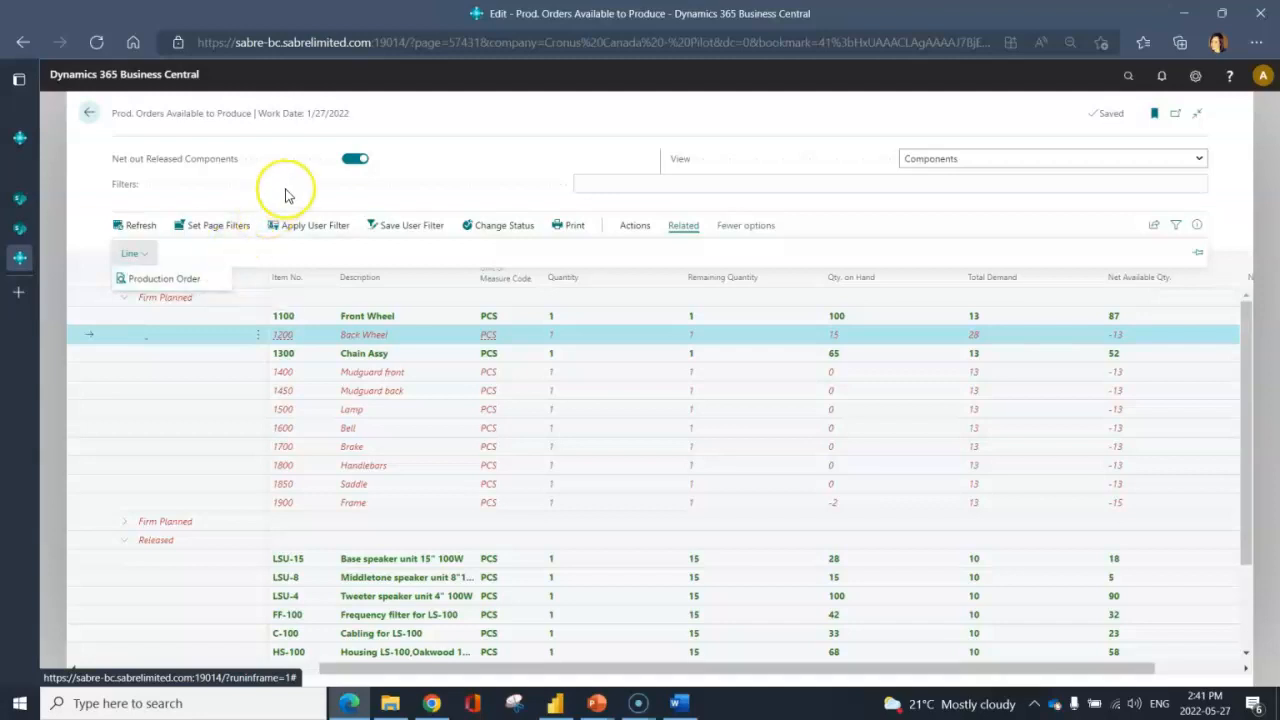
{"action": "left_click", "coordinate": [155, 200]}
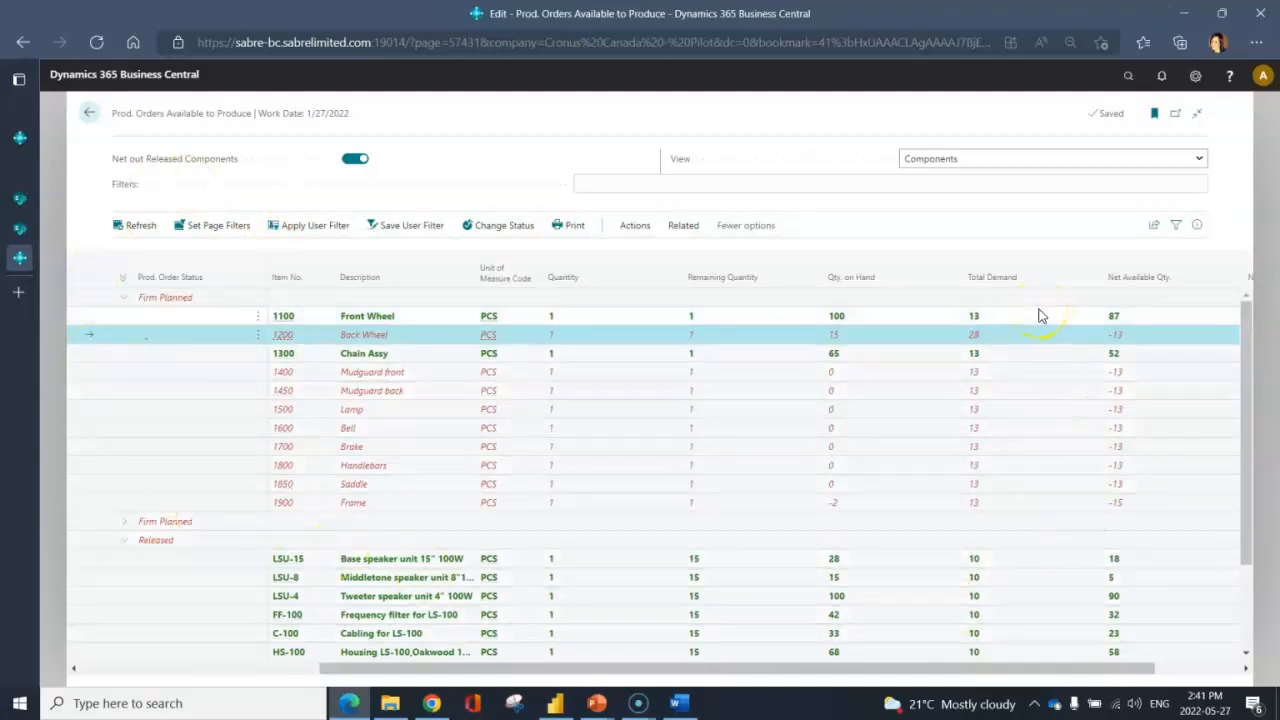
View the status change options for the firm planned production order and decline the change.
{"action": "left_click", "coordinate": [481, 230]}
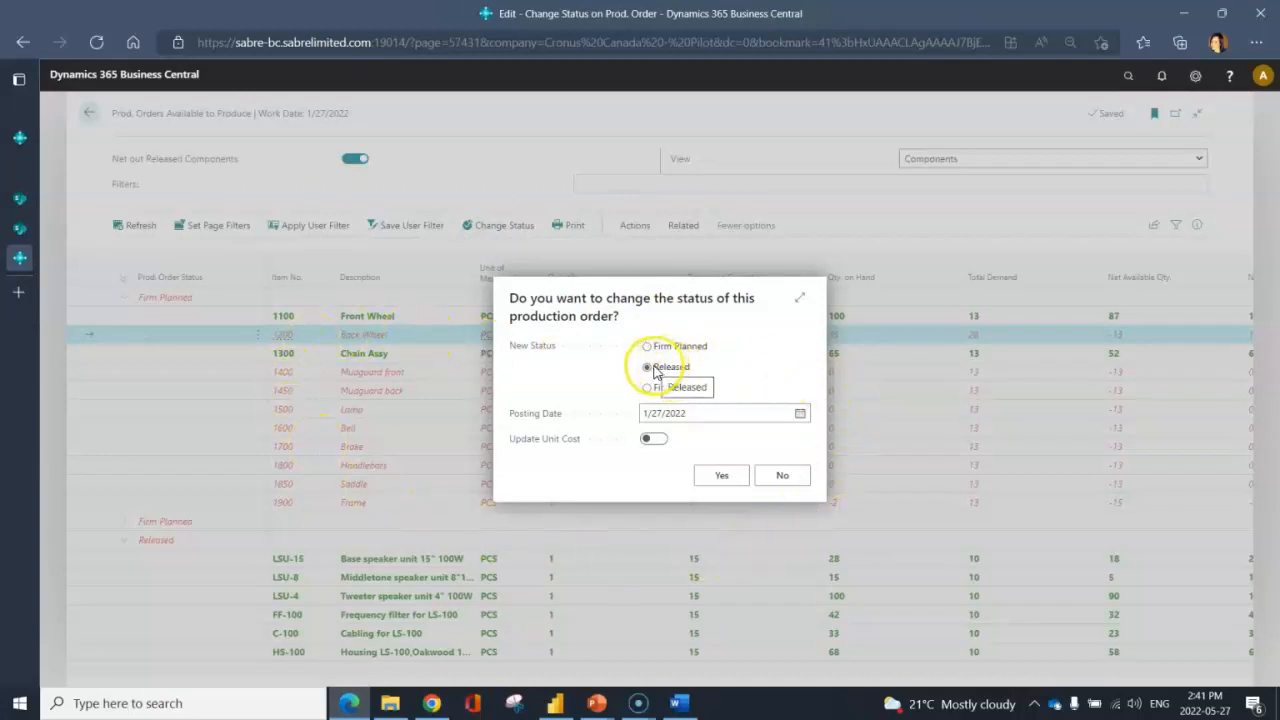
{"action": "left_click", "coordinate": [782, 476]}
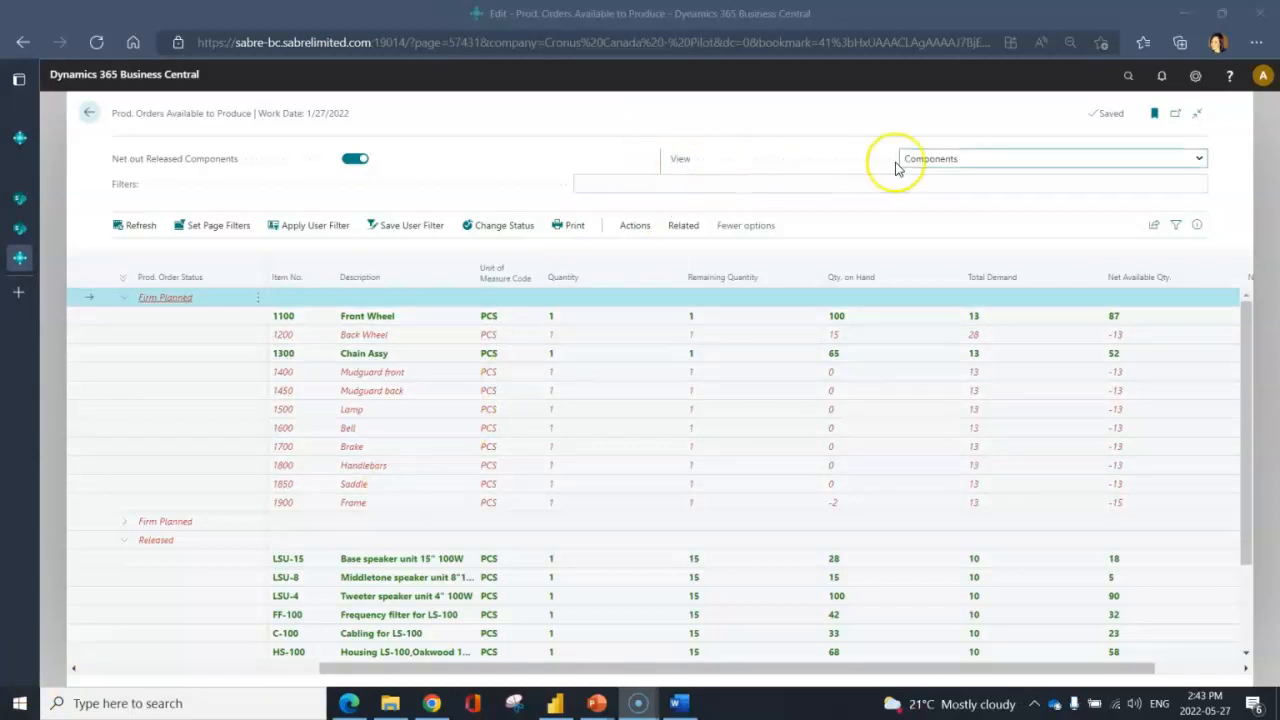
Switch the view from components to Routing and expand the second firm planned order to show its operations.
{"action": "left_click", "coordinate": [962, 162]}
{"action": "left_click", "coordinate": [957, 191]}
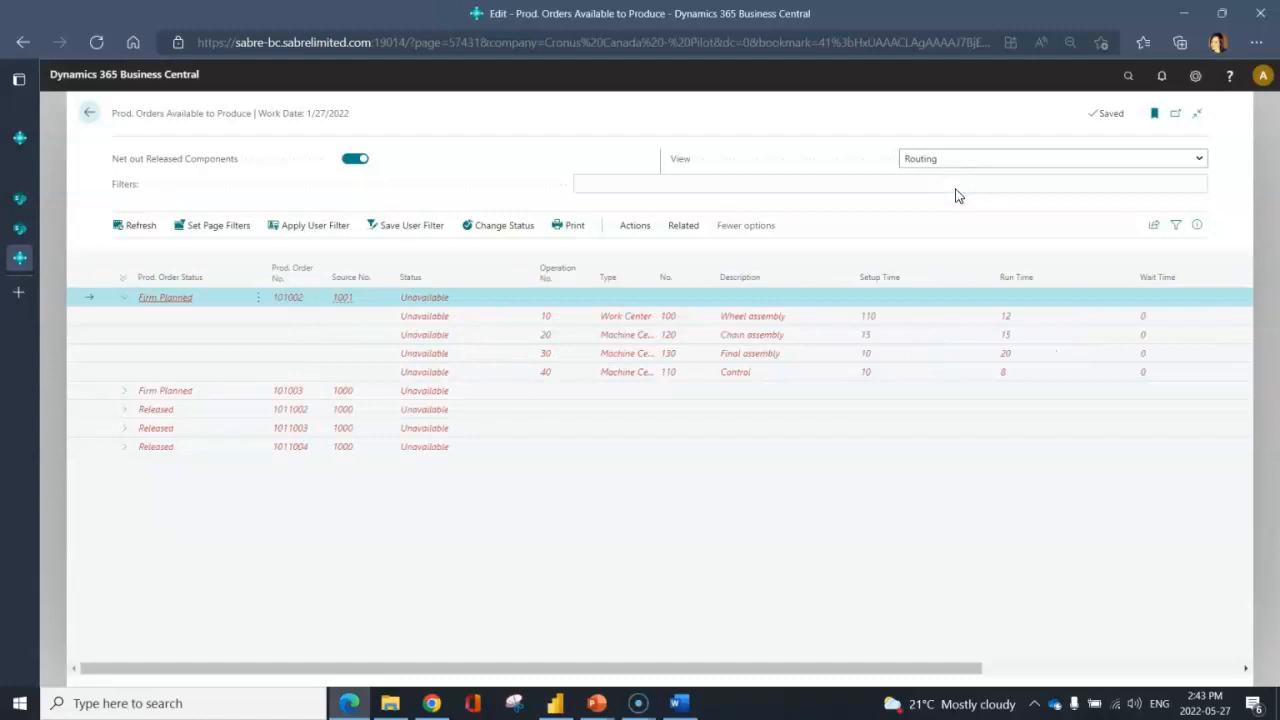
{"action": "left_click", "coordinate": [124, 393]}
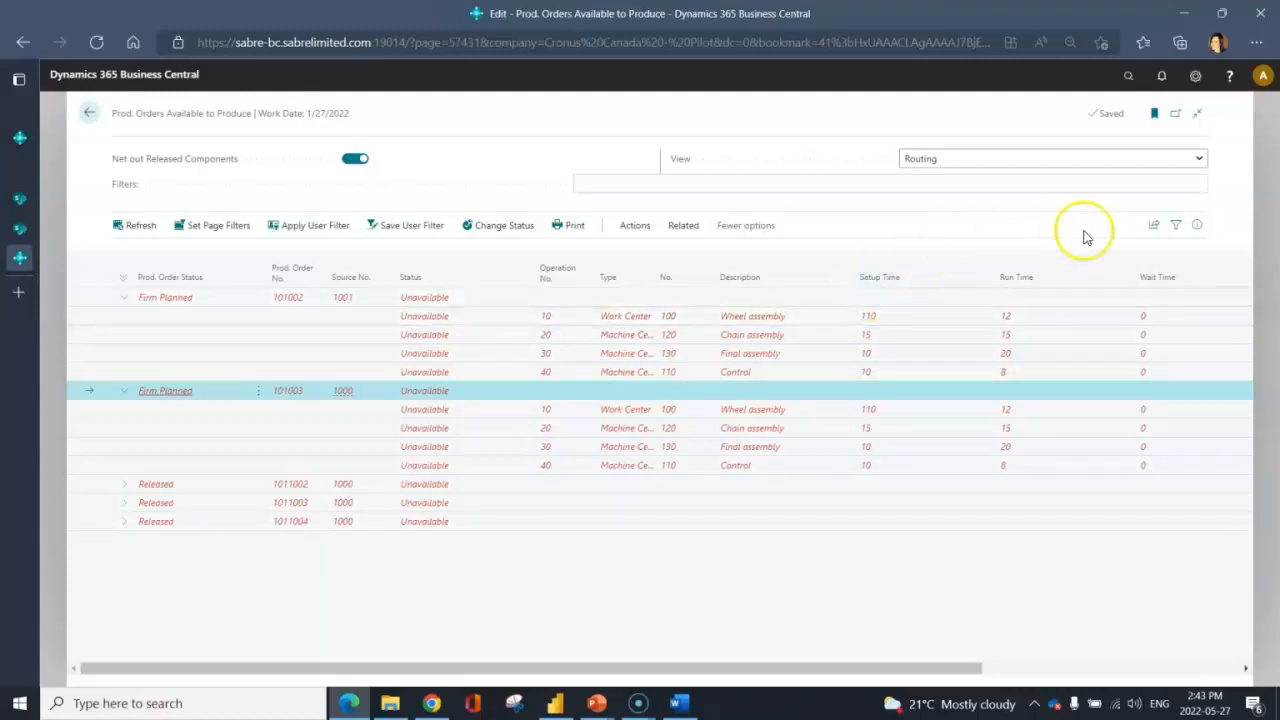
Check the list's sharing options for Open in Excel and dismiss them without exporting.
{"action": "left_click", "coordinate": [1155, 229]}
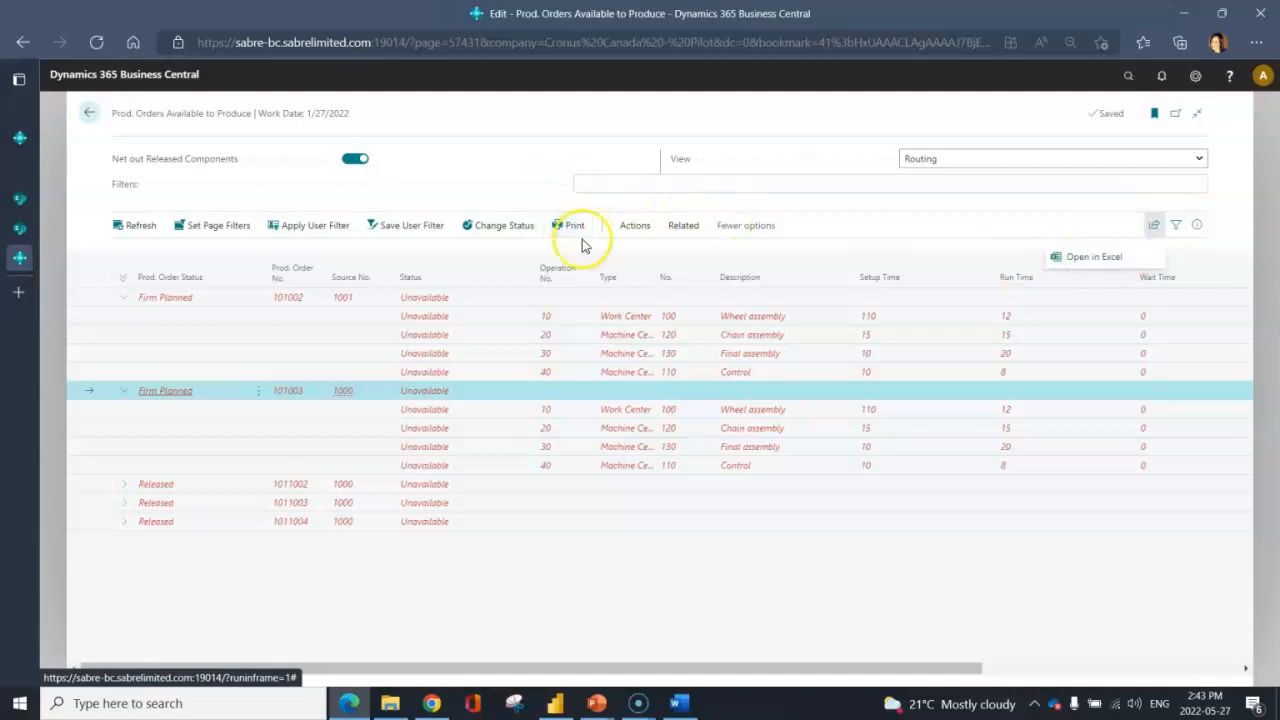
{"action": "left_click", "coordinate": [605, 590]}
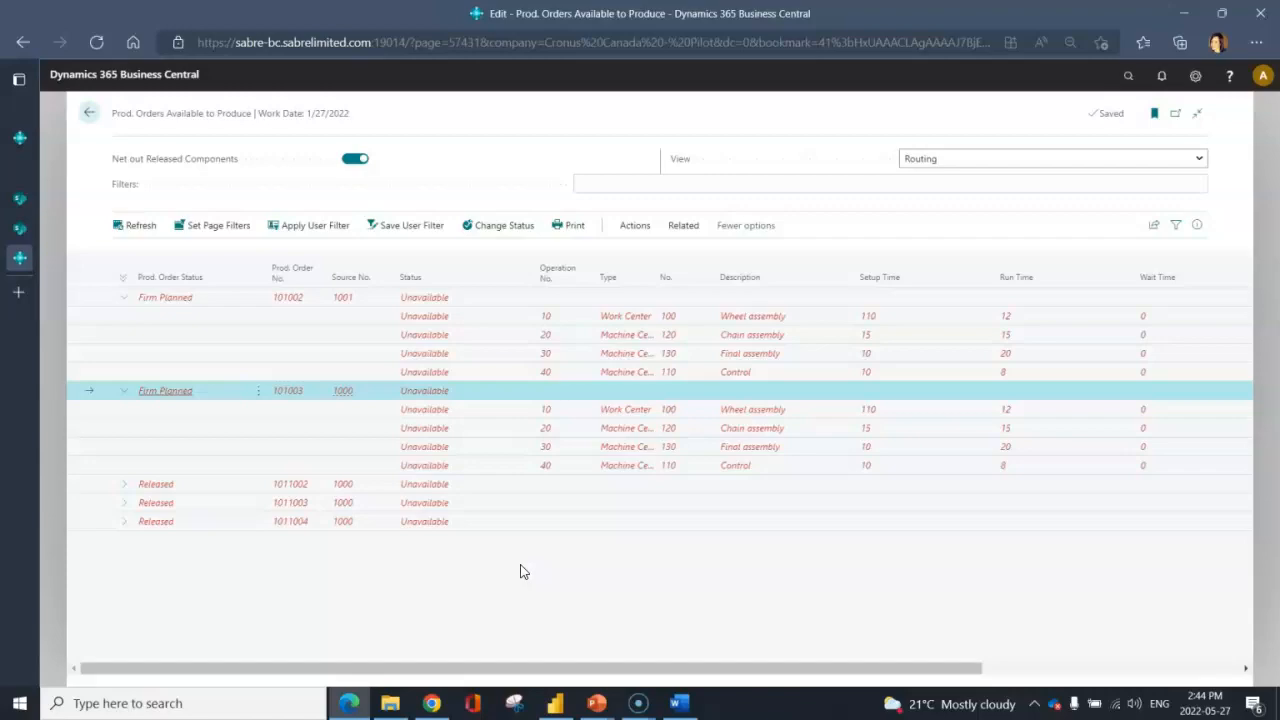
{"action": "left_click", "coordinate": [583, 667]}
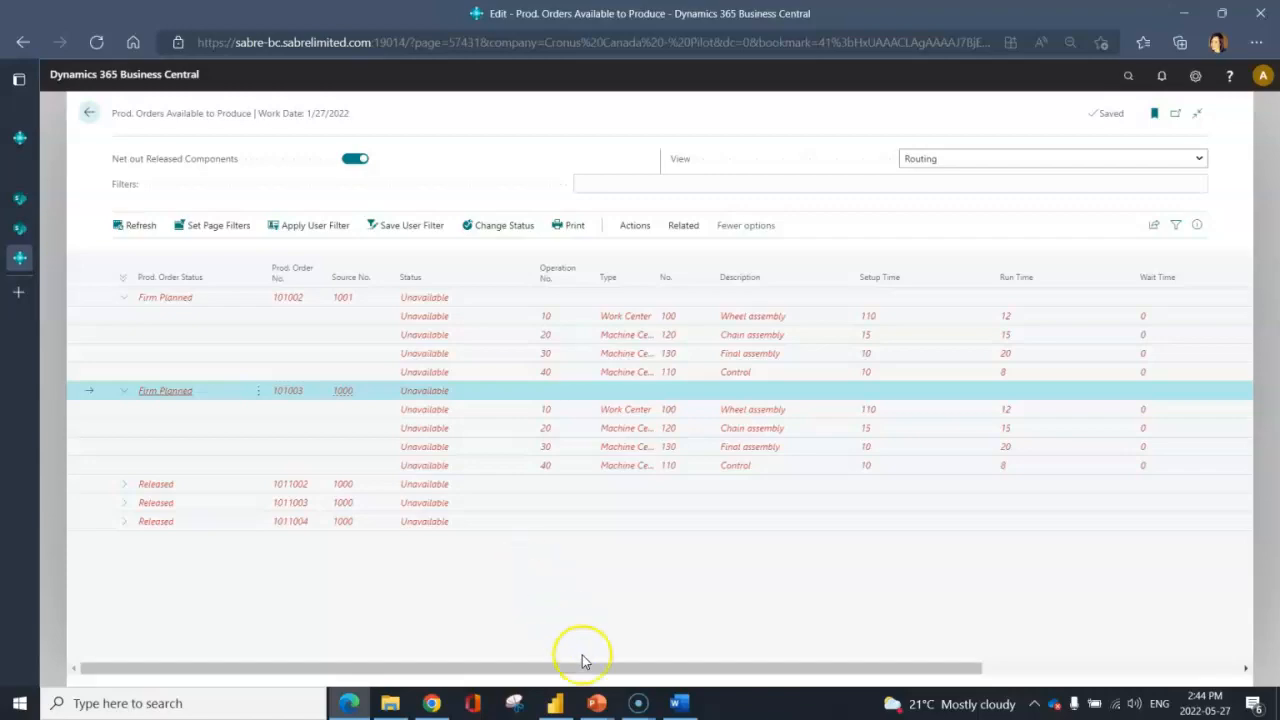